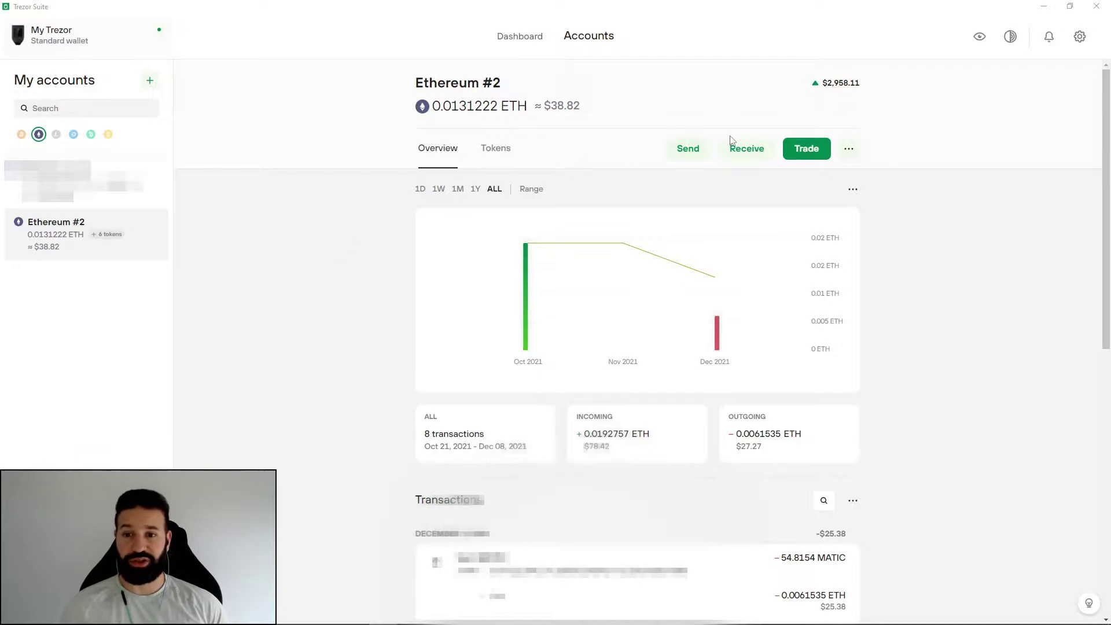
Step: Reveal and copy the full Ethereum #2 receiving address, then minimize Trezor Suite
click(747, 148)
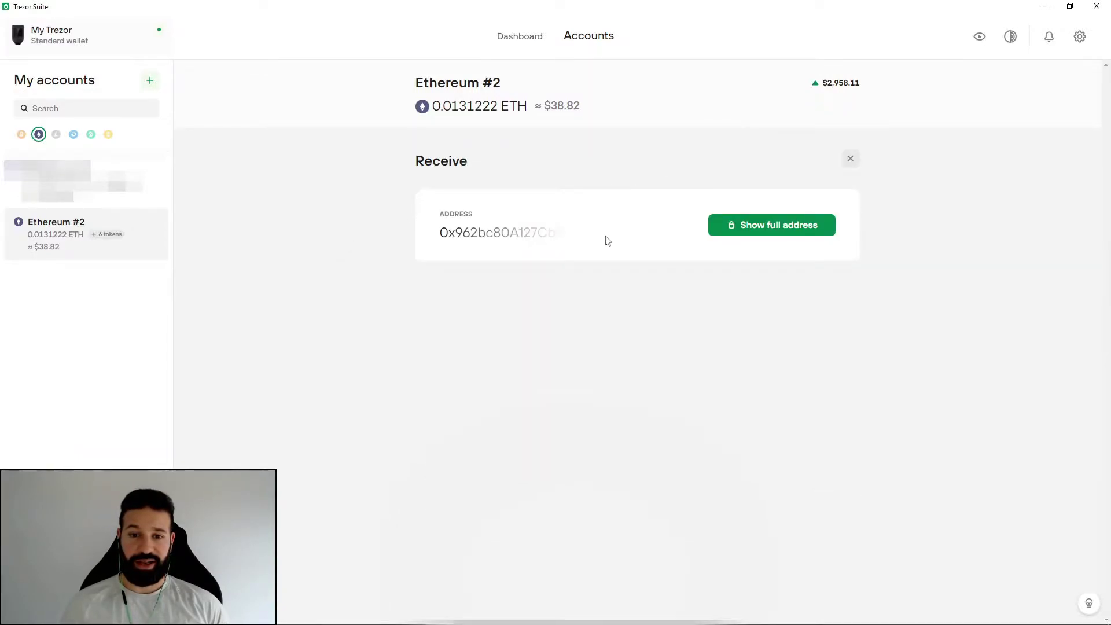
click(779, 226)
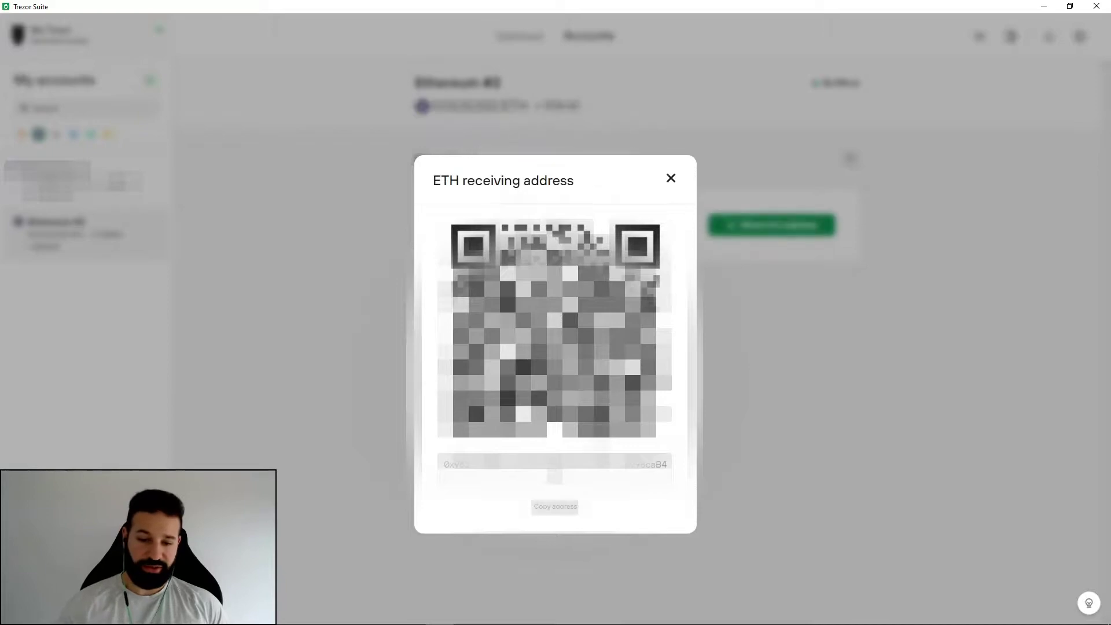
click(557, 507)
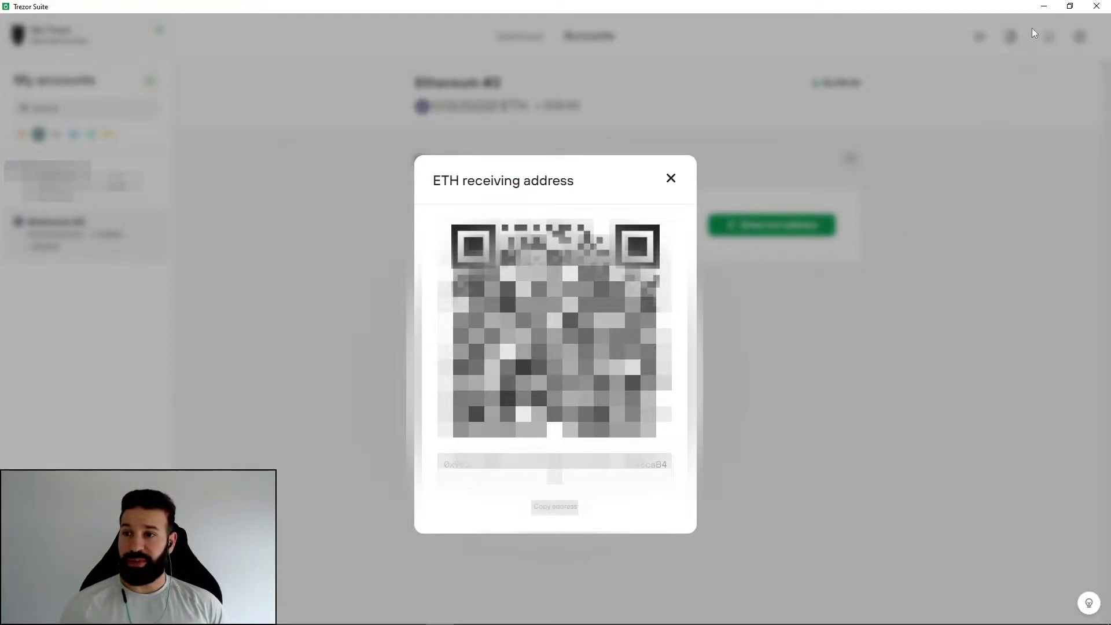
click(1045, 6)
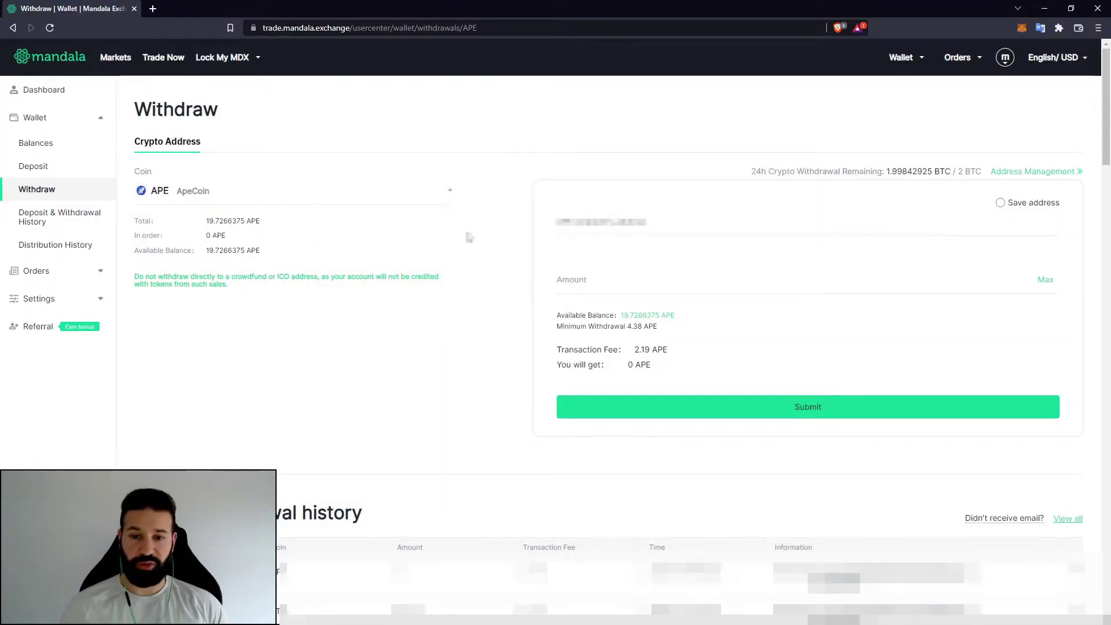
Step: Paste the Trezor receiving address into the withdrawal address field, noting the 2.19 APE fee
click(611, 222)
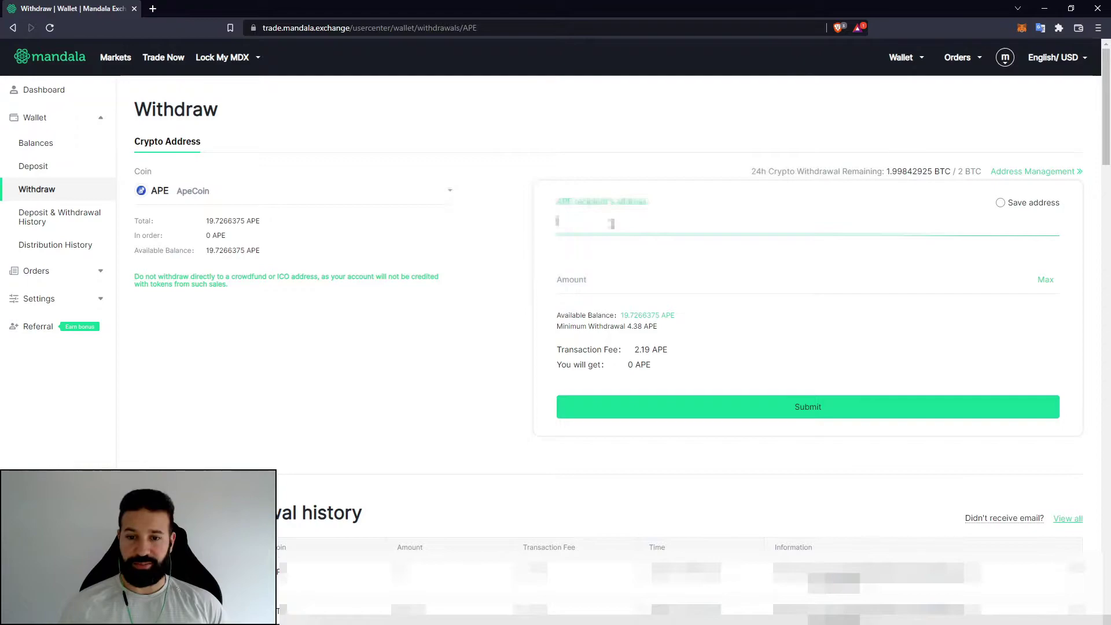
right_click(610, 223)
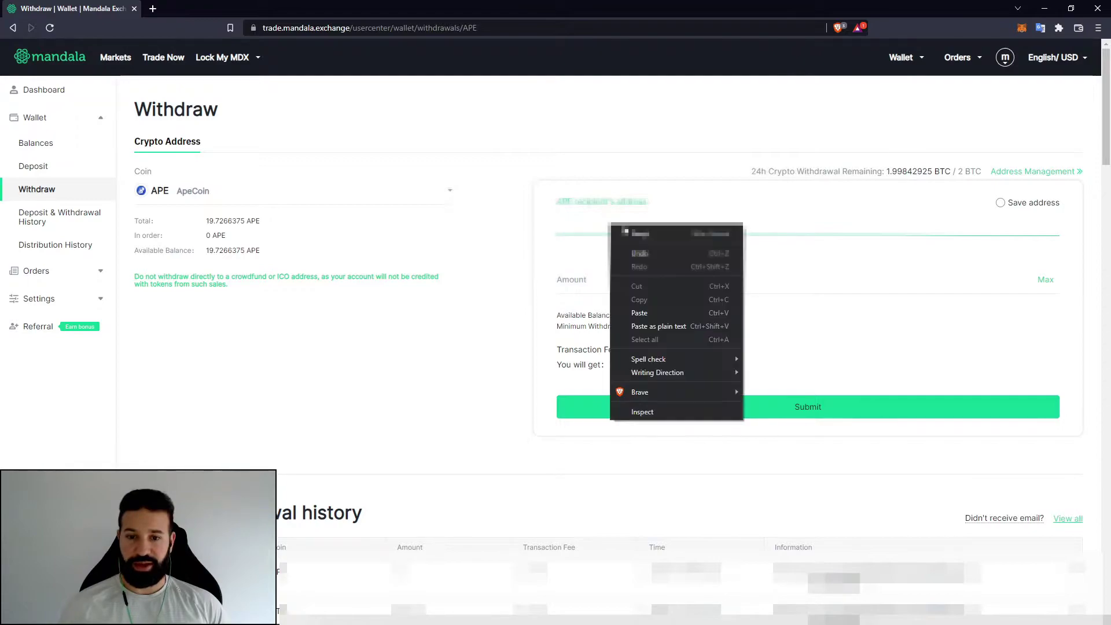
click(654, 313)
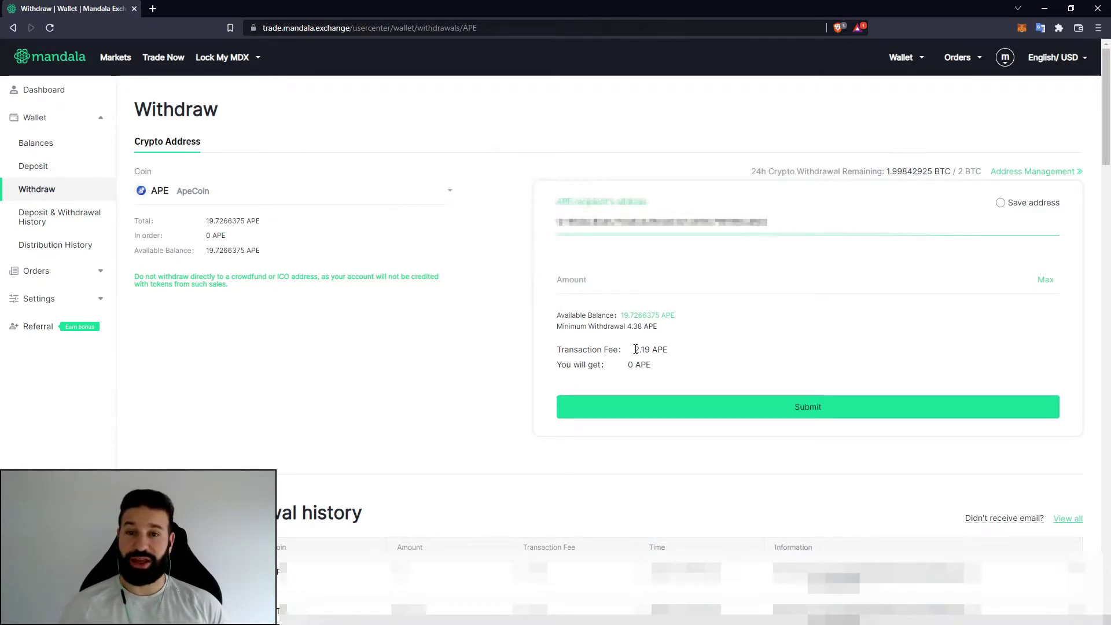
drag(635, 349, 649, 350)
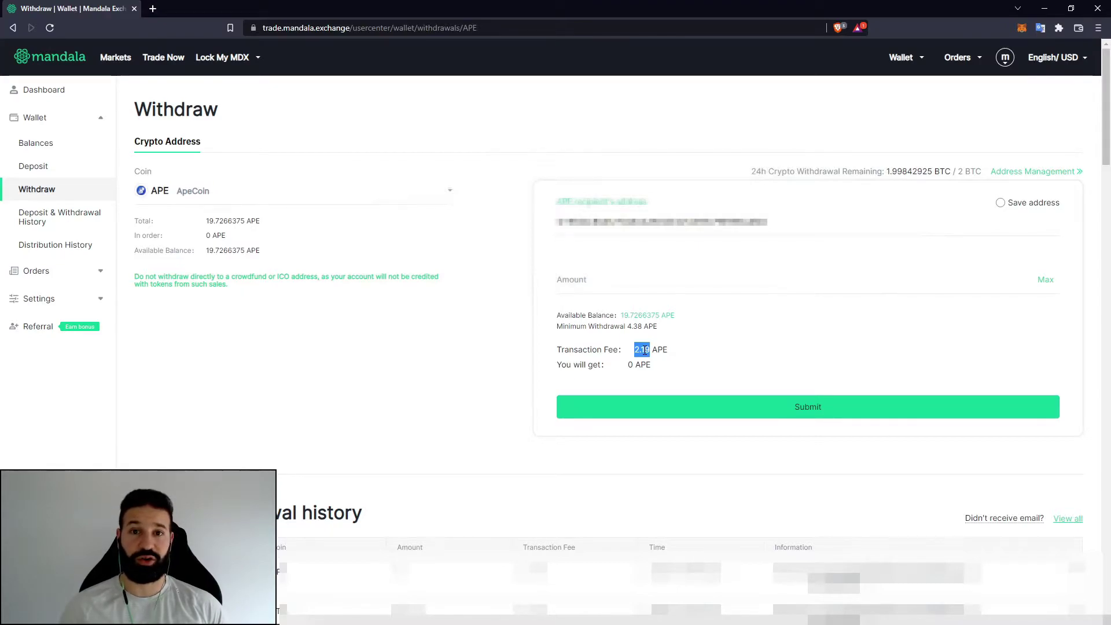
Step: Enter 5 as the APE withdrawal amount and submit the request
click(602, 280)
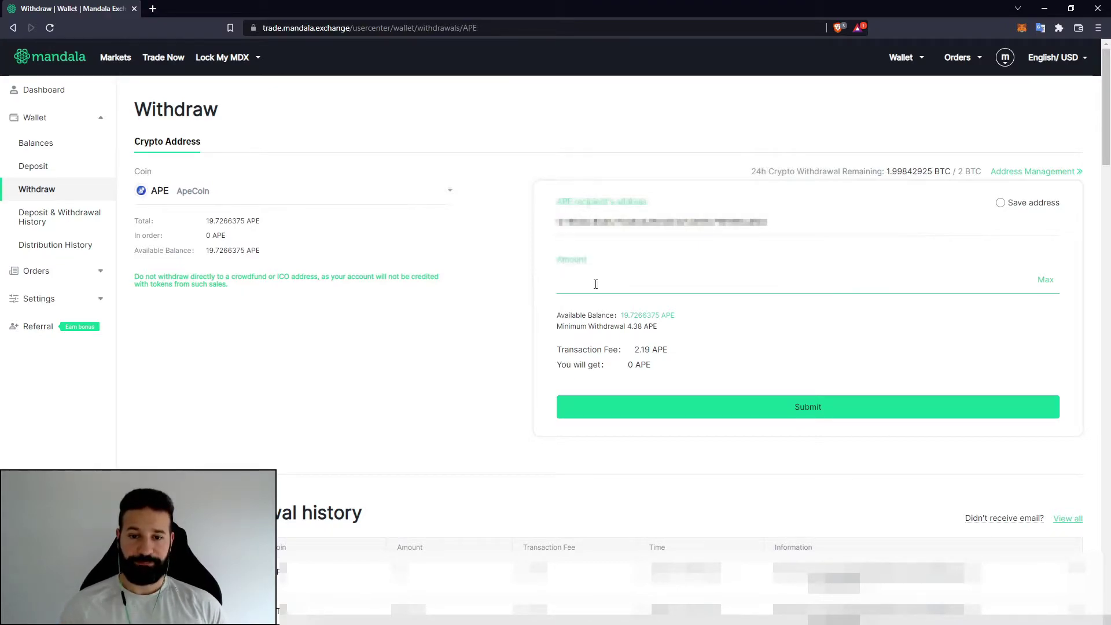
text(5)
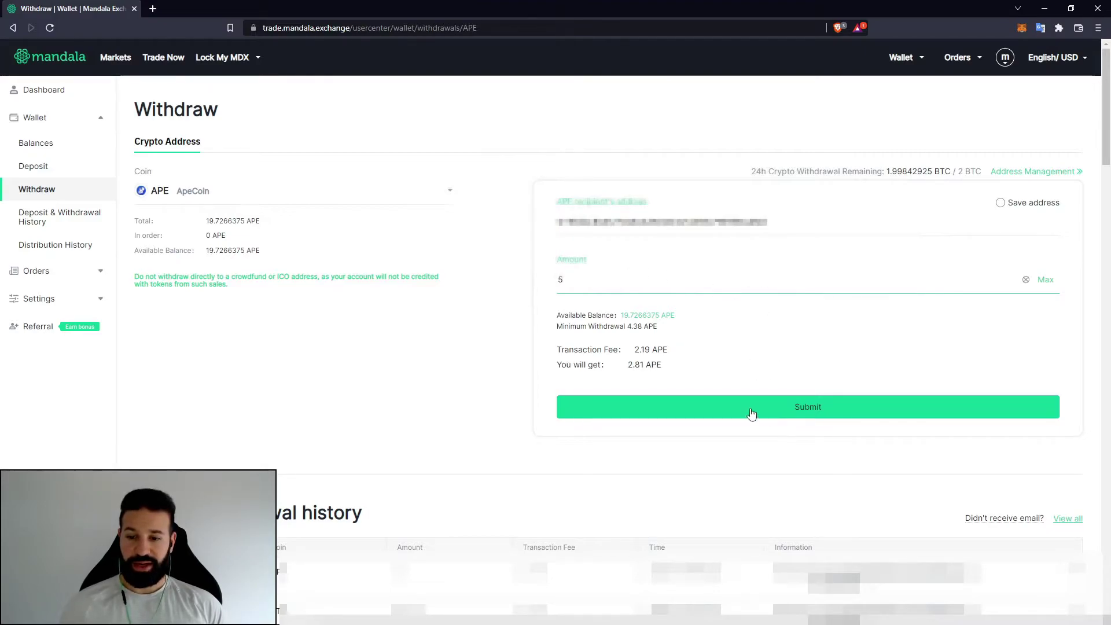
click(804, 407)
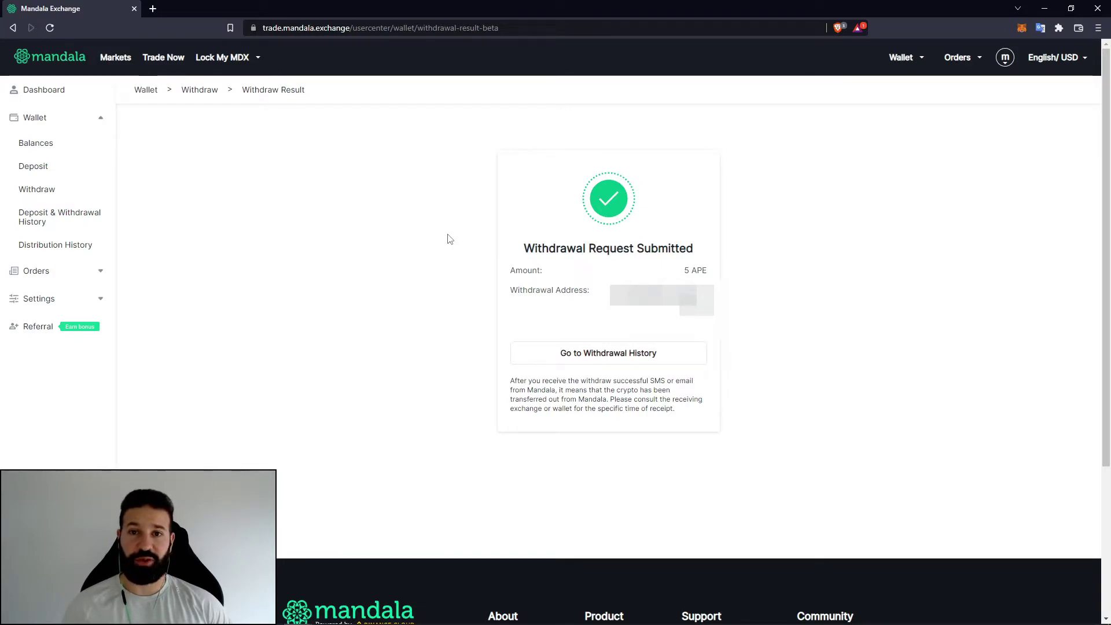
Step: Back in Trezor Suite, check the Tokens list shows 2.81 APE, then start adding an ERC20 token
key(alt+Tab)
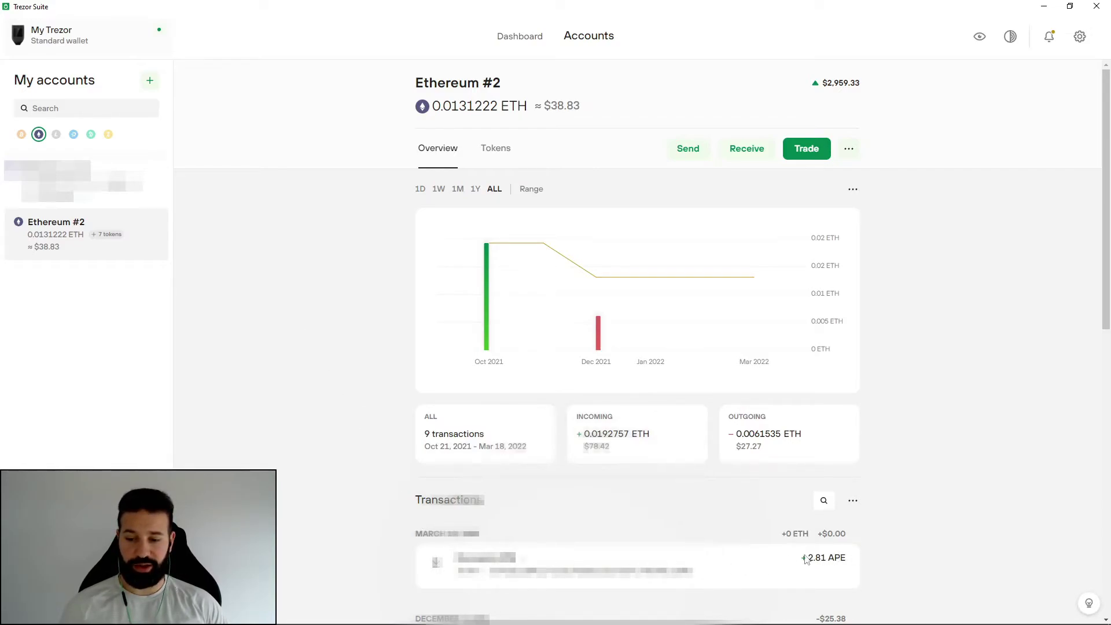
click(495, 151)
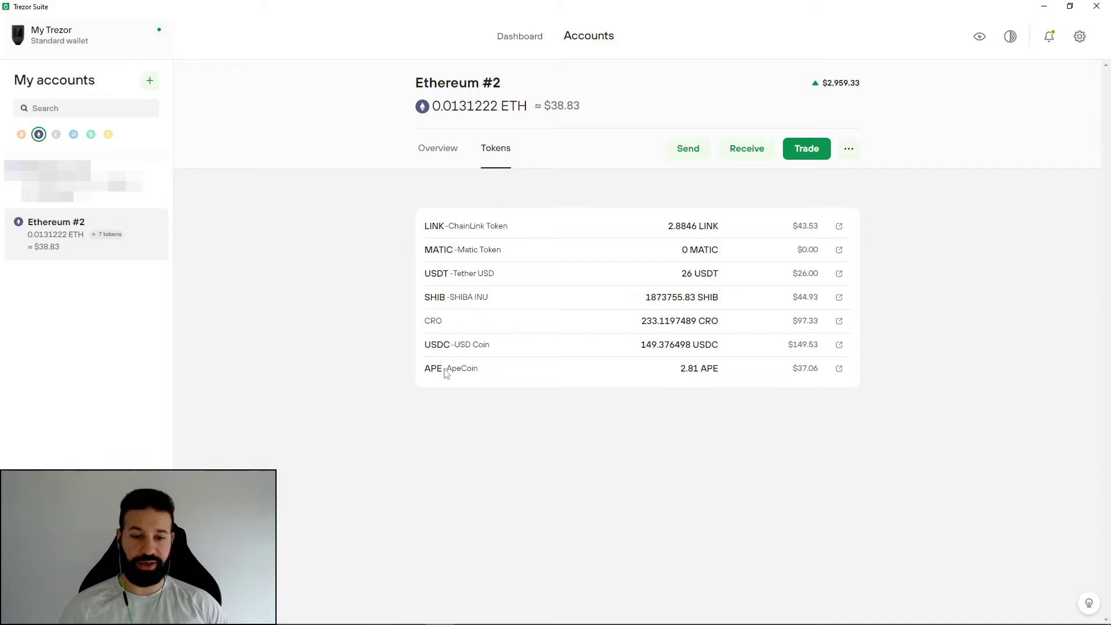
drag(425, 368, 467, 369)
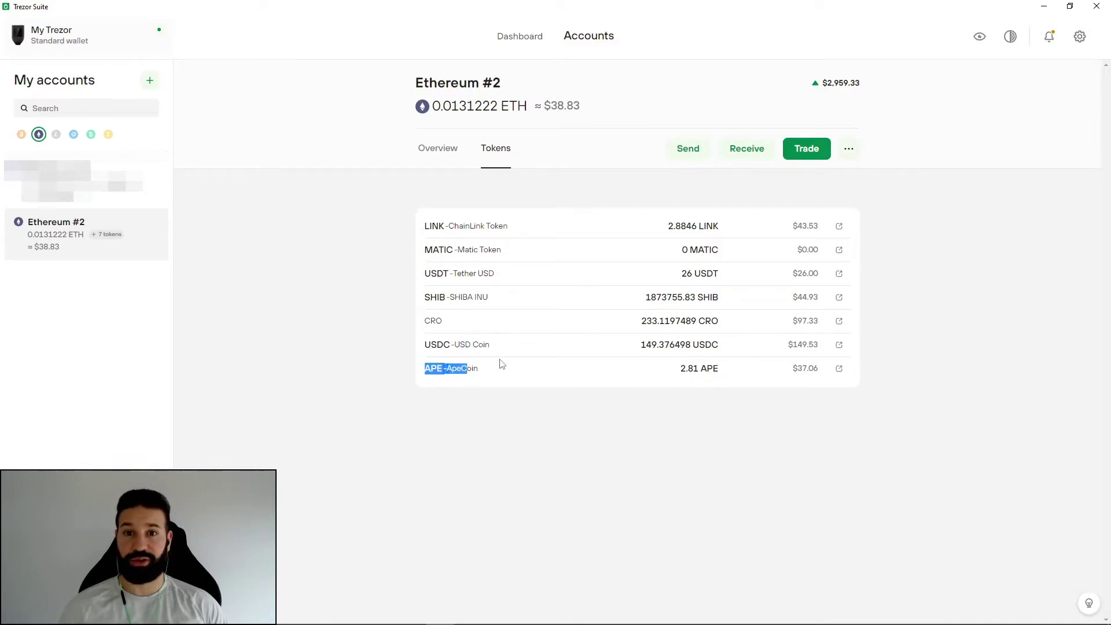
click(503, 368)
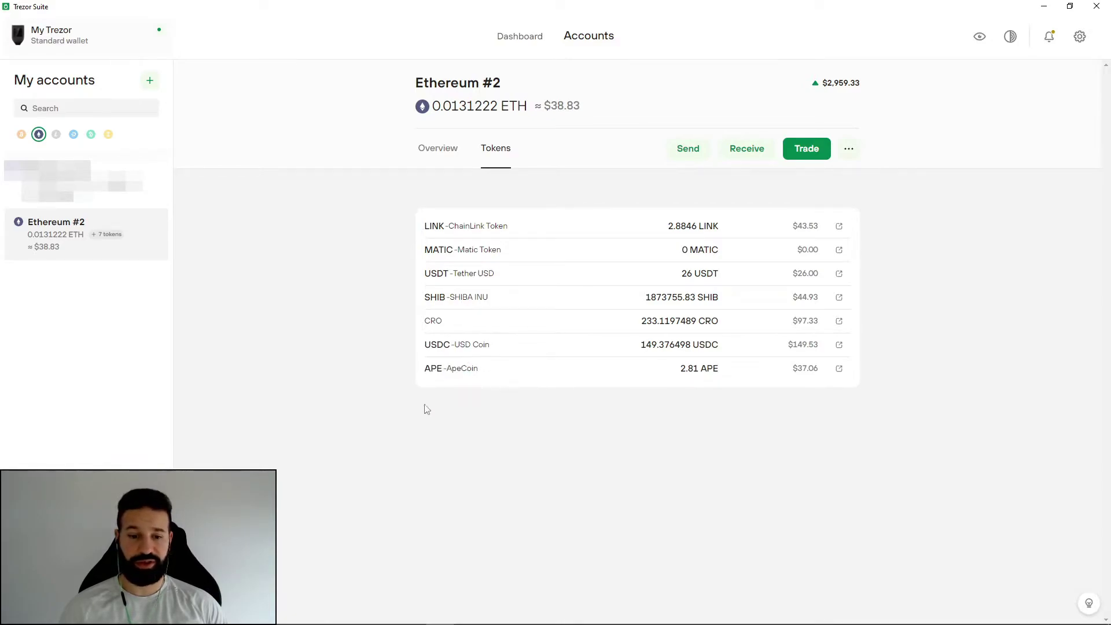
click(848, 151)
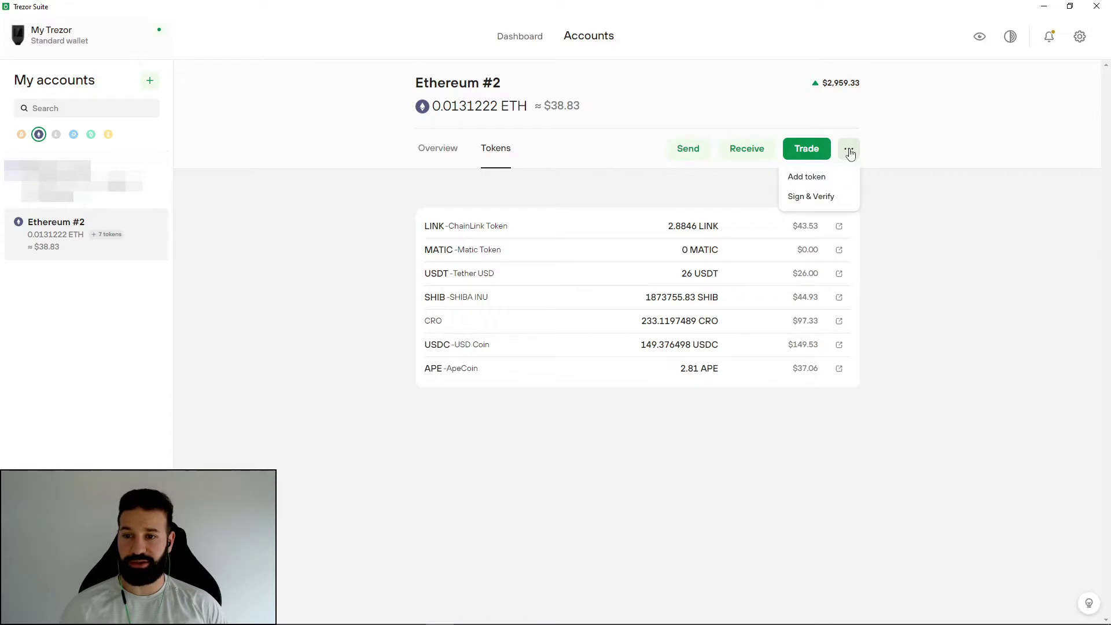
click(809, 177)
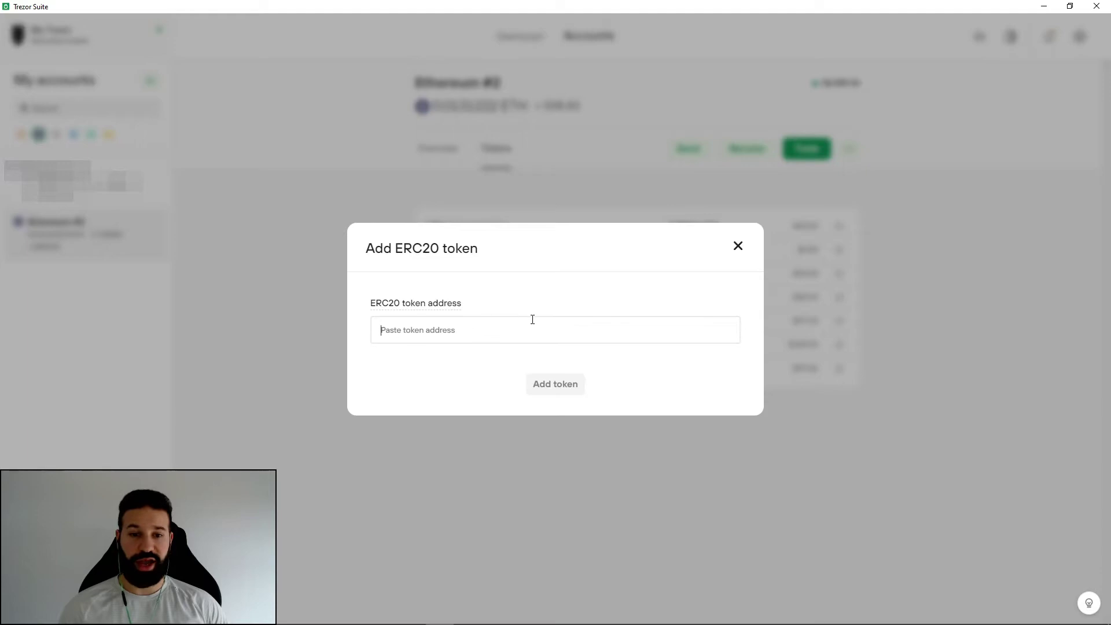
Step: Look up APECOIN on Etherscan, then copy ApeCoin's contract address from CoinMarketCap
click(1047, 9)
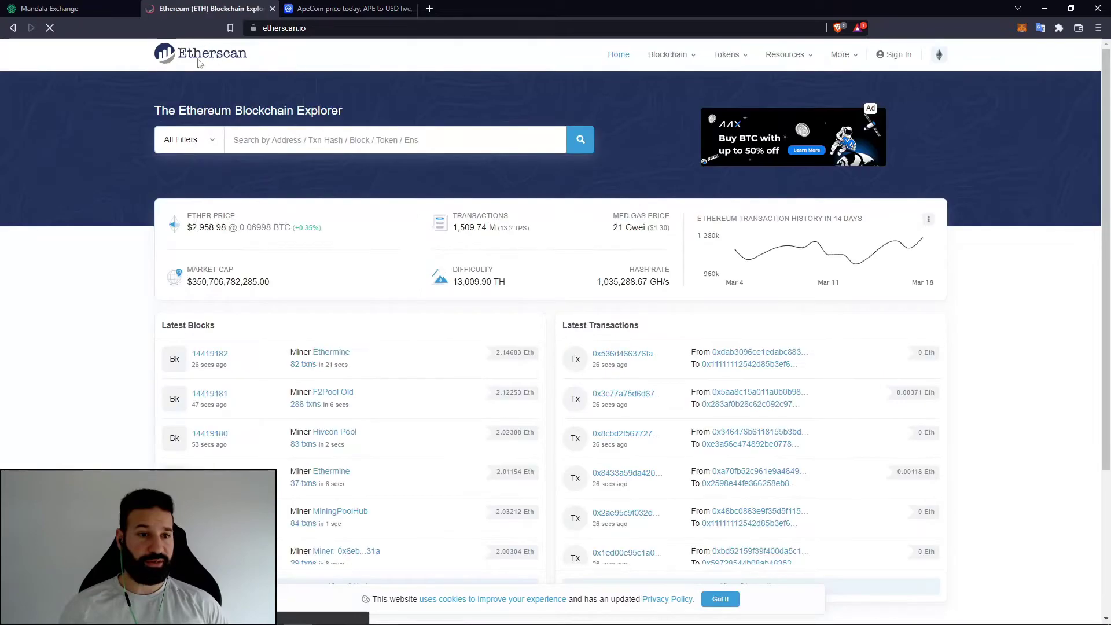
click(313, 143)
text(APECOIN)
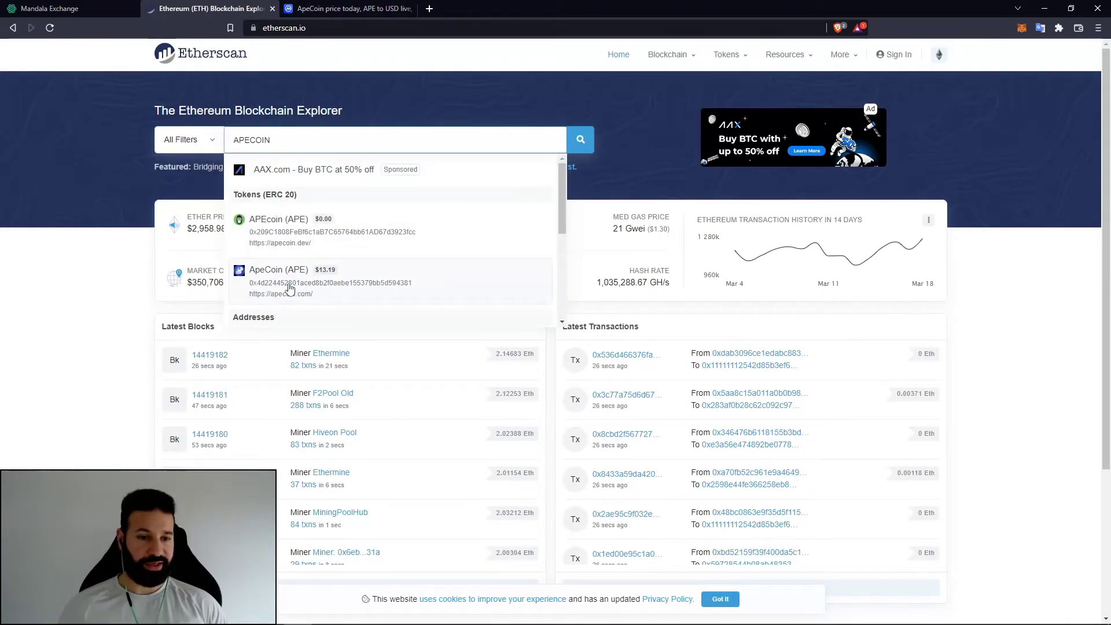
click(304, 291)
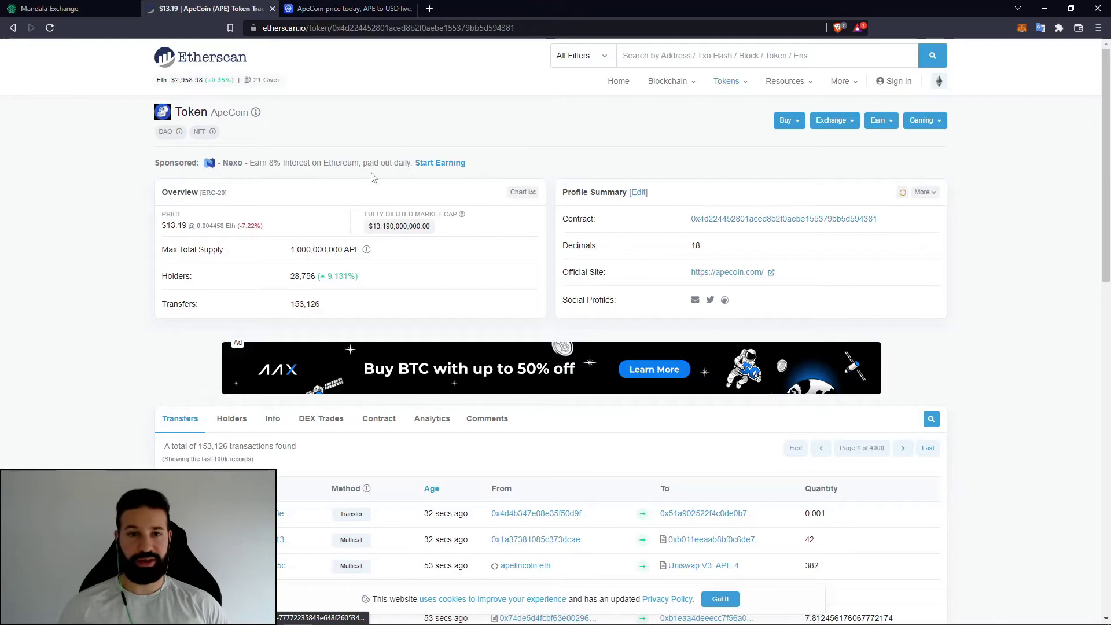
click(338, 14)
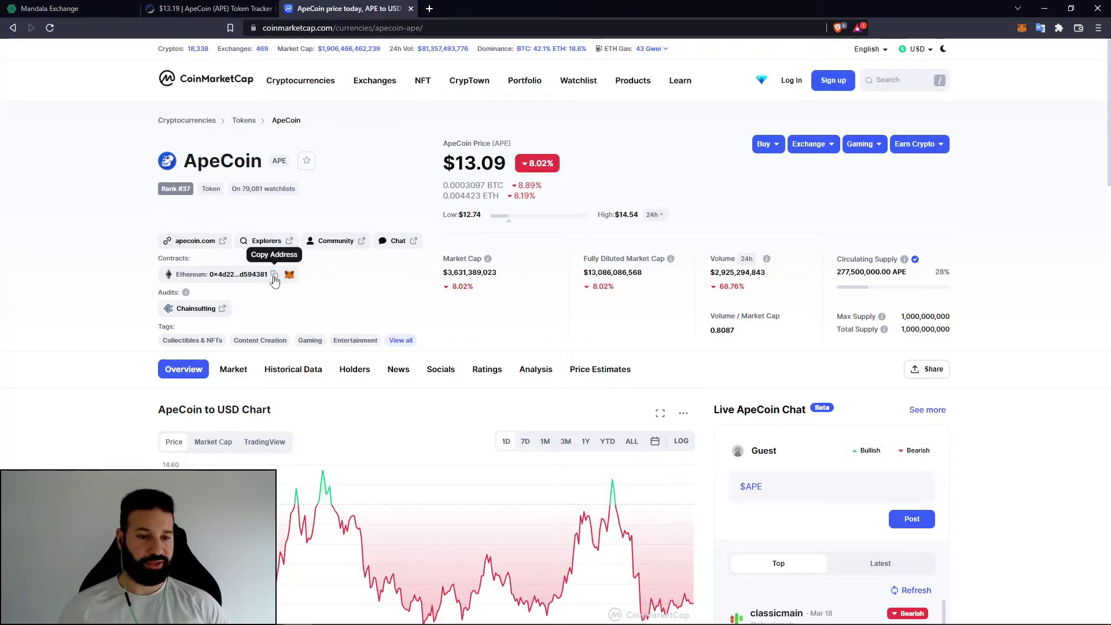
click(274, 275)
Step: Paste ApeCoin's contract address into the Add ERC20 token dialog, see it's already added, and close
click(440, 613)
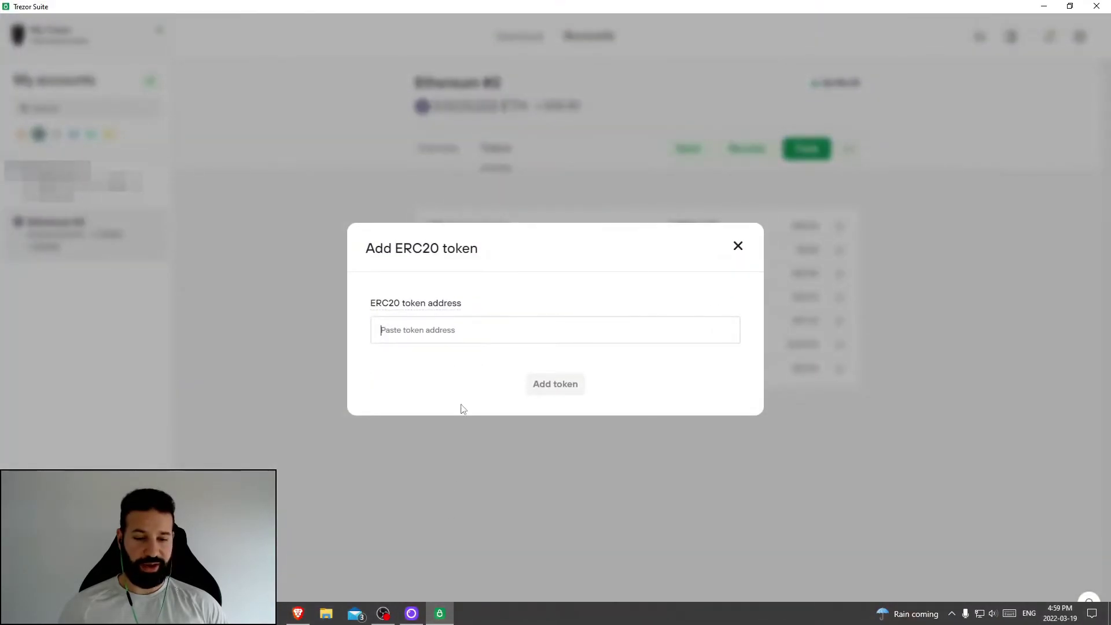
click(457, 330)
key(ctrl+v)
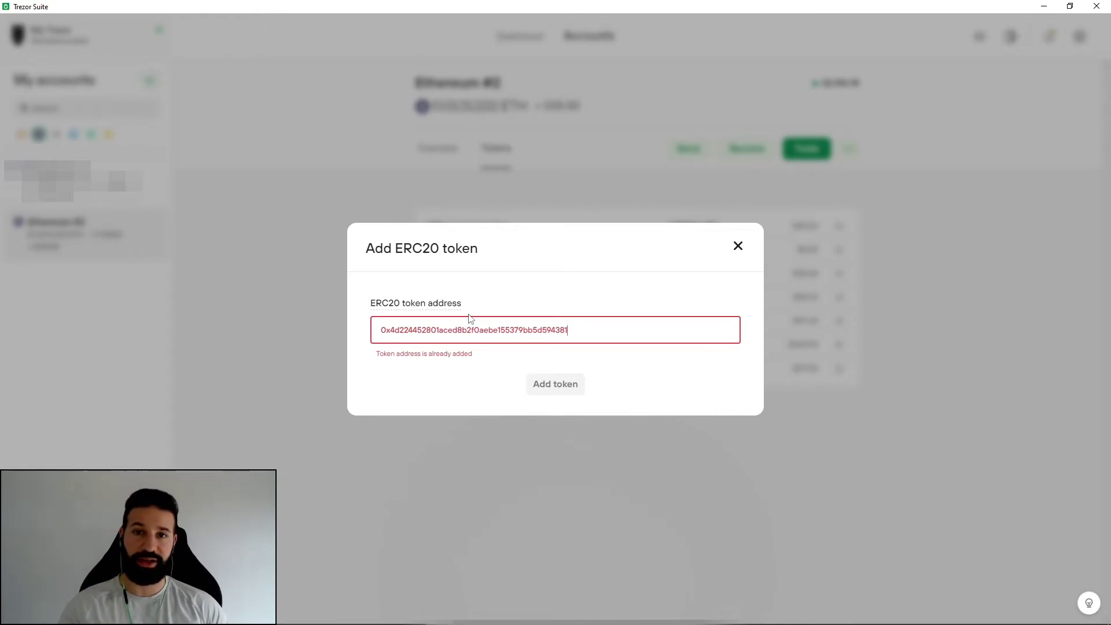
click(739, 249)
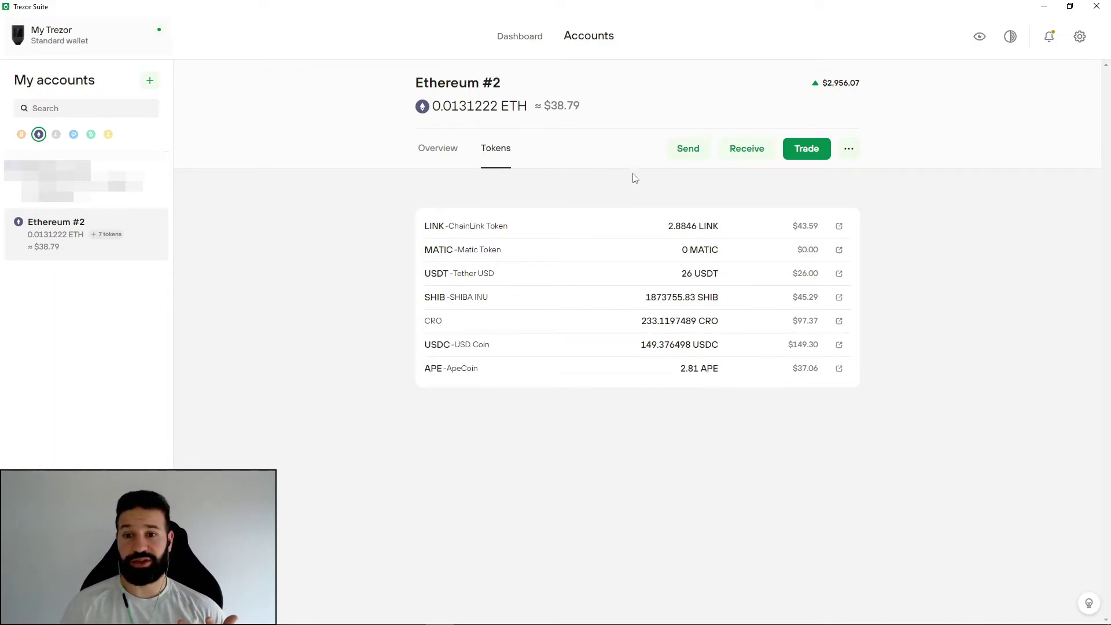
Step: Start an Ethereum #2 send and pick APE as the currency, showing the 2.81 APE balance
click(672, 154)
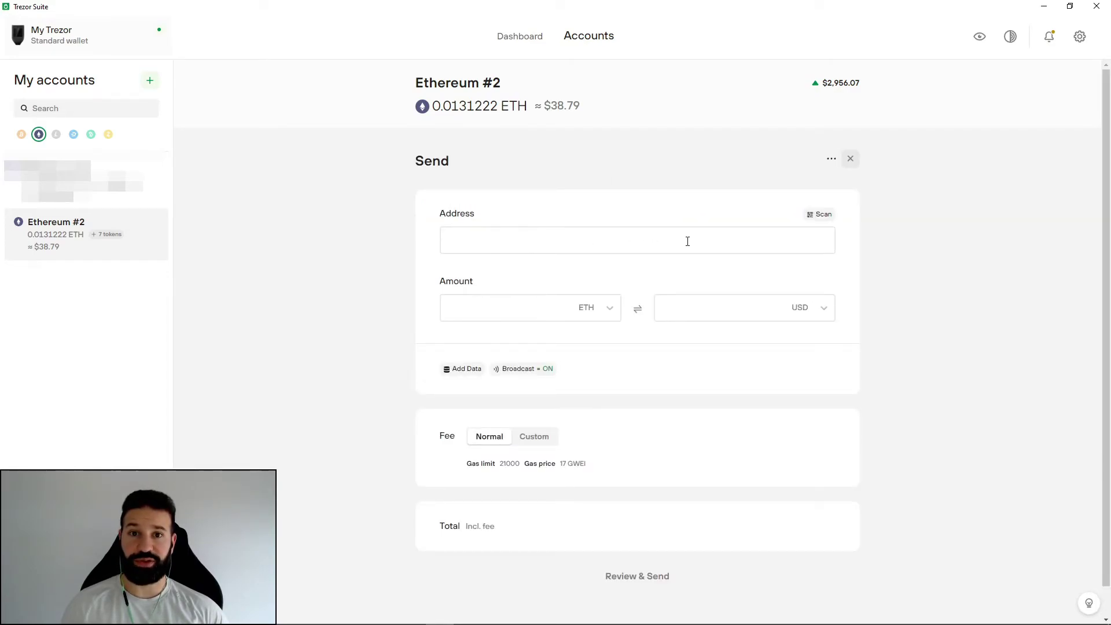
click(609, 310)
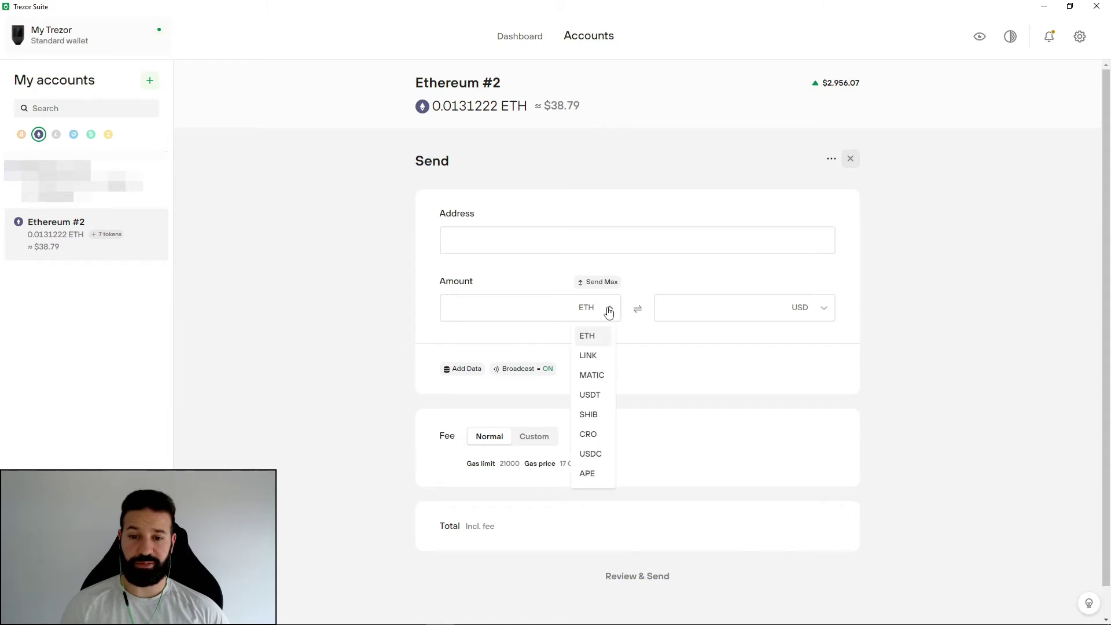
click(596, 474)
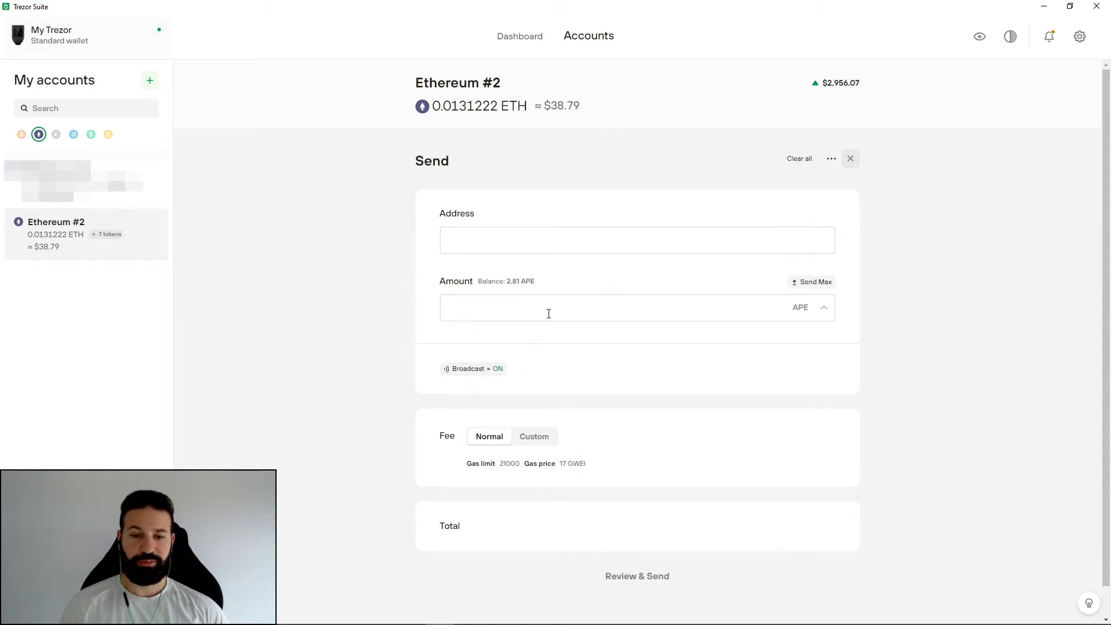